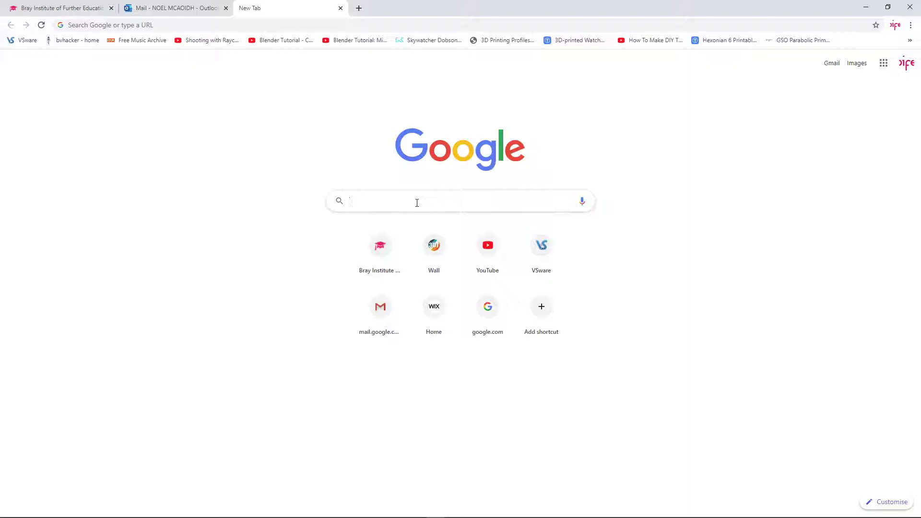
# Step: Search Google for "skype web conference" and open Skype's page on organizing free conference calls with one click
pyautogui.write('skyp')
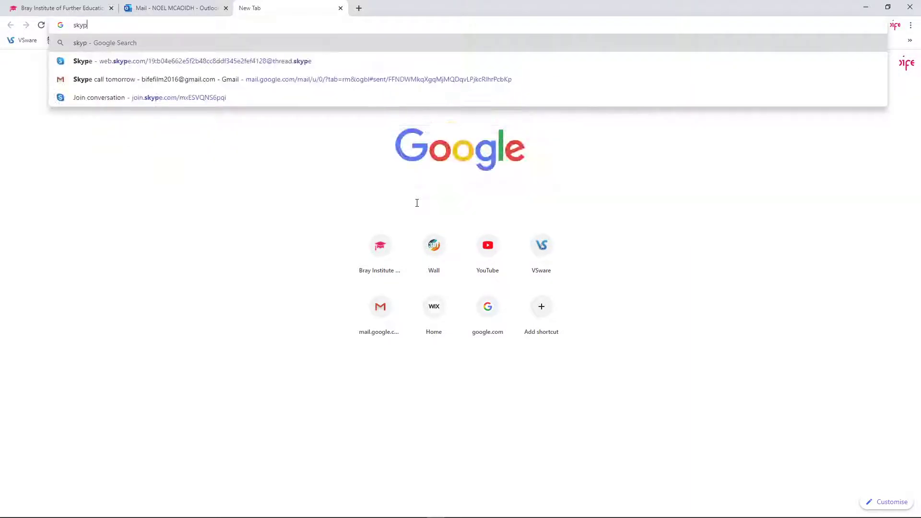
pyautogui.write('e web ')
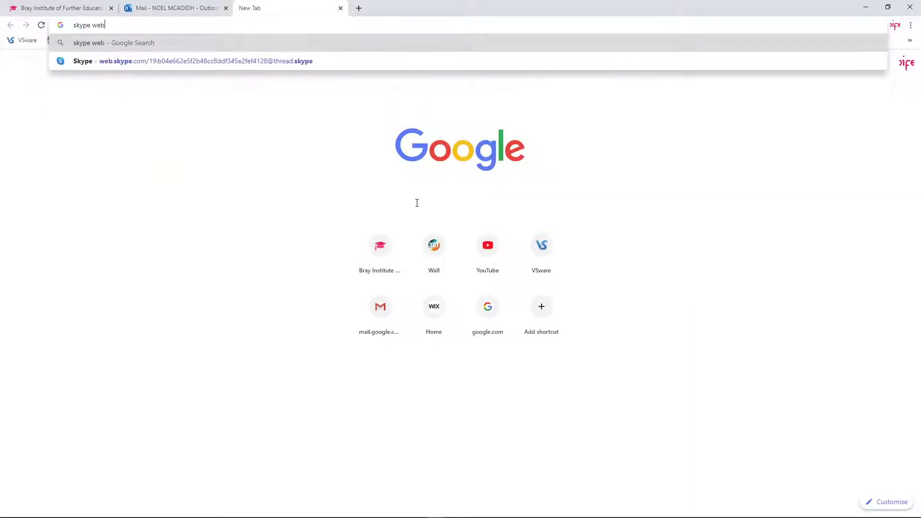
pyautogui.write('conference')
pyautogui.press('Return')
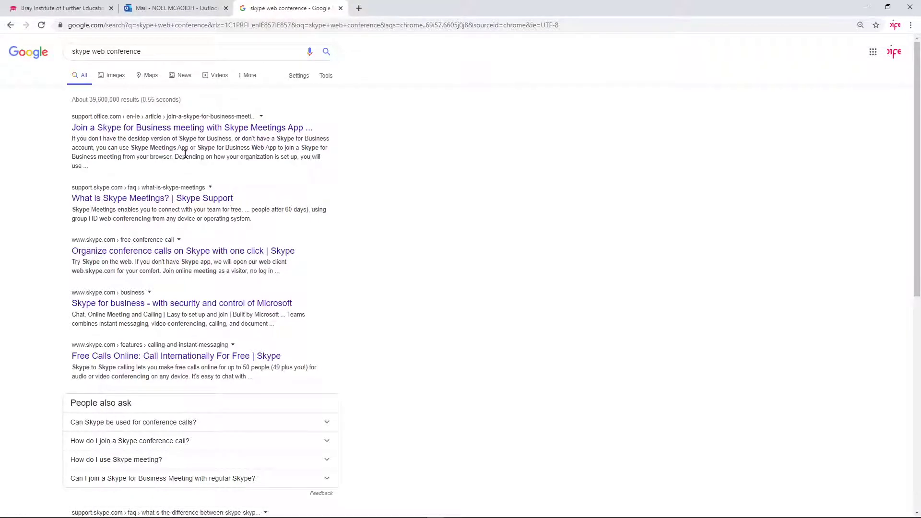
pyautogui.click(195, 133)
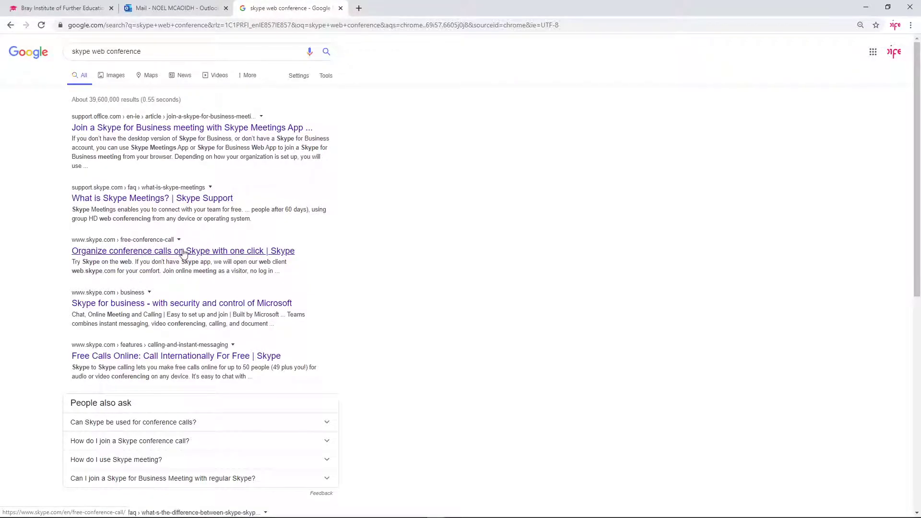
pyautogui.click(216, 253)
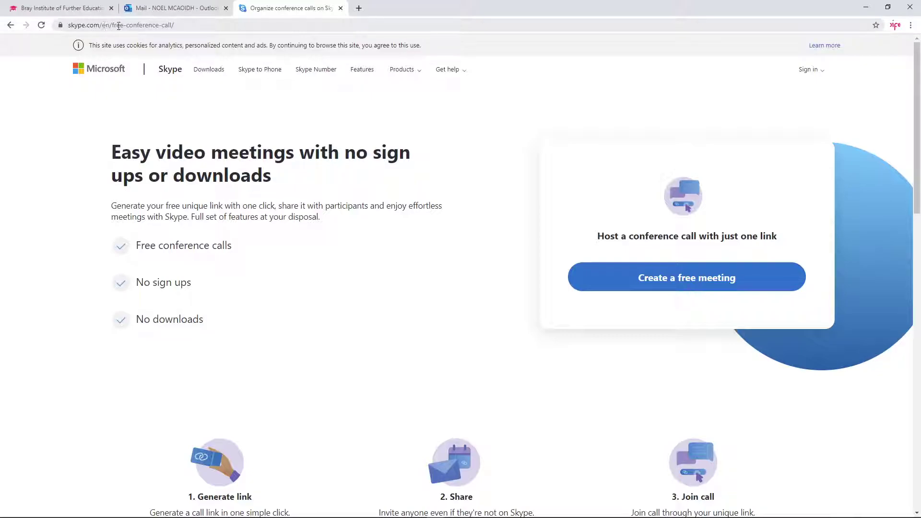
# Step: Create a free Skype meeting and share its invite through Outlook Mail
pyautogui.click(160, 26)
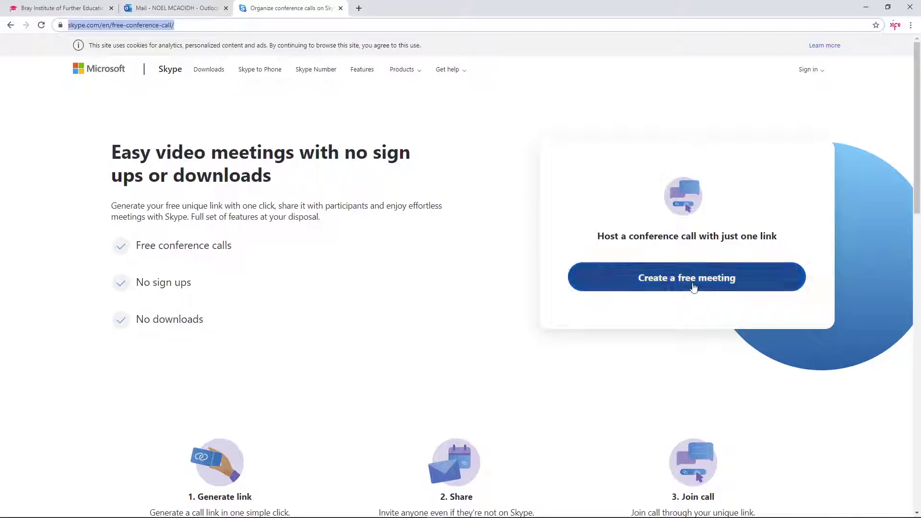
pyautogui.click(656, 282)
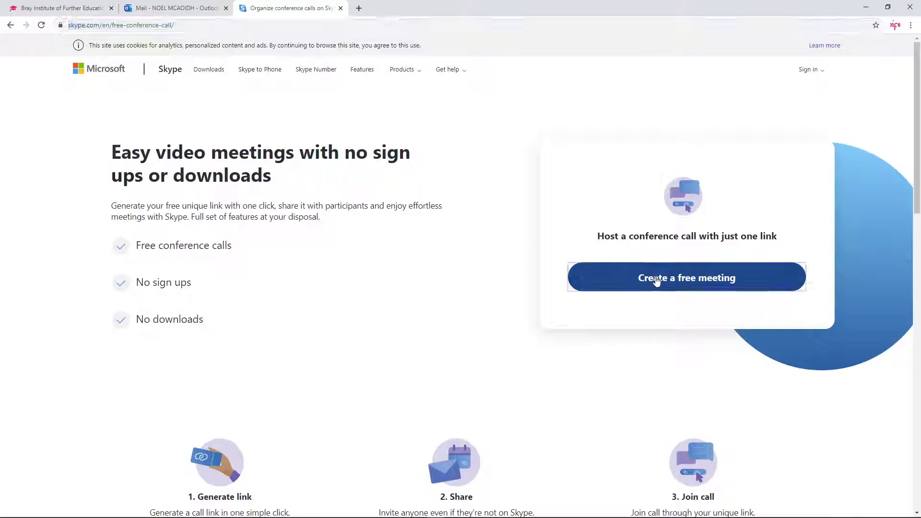
pyautogui.click(655, 280)
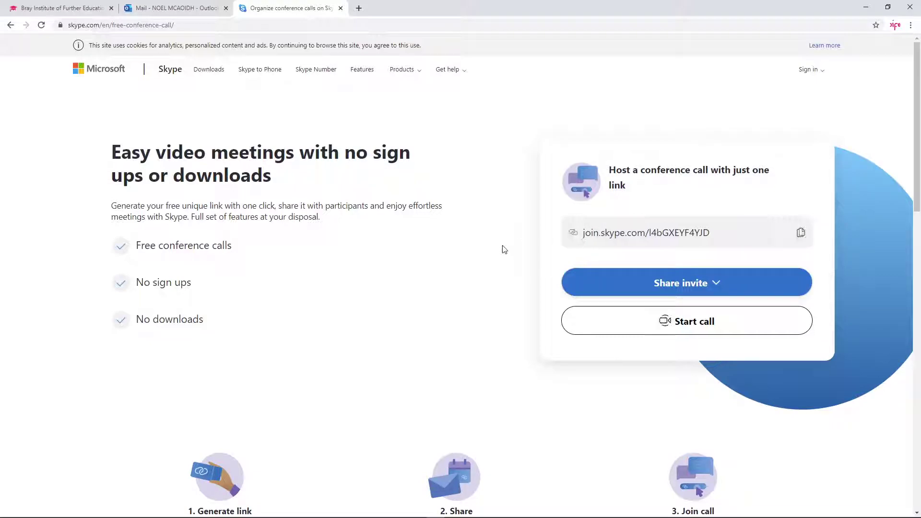
pyautogui.click(670, 291)
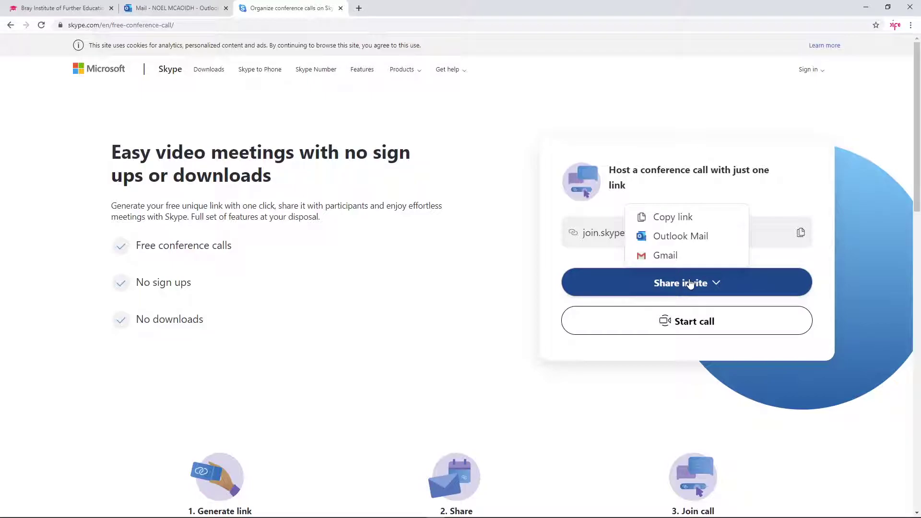
pyautogui.click(671, 244)
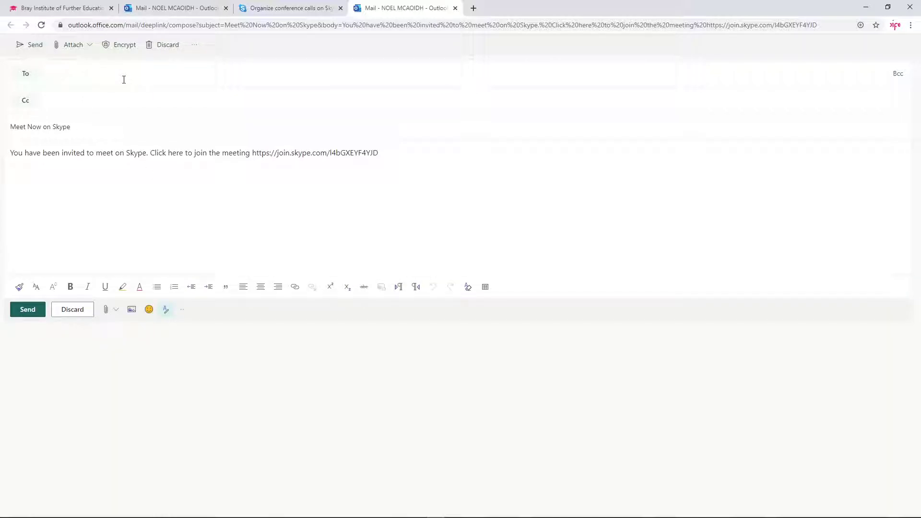
# Step: Address the "Meet Now on Skype" invitation to the suggested bife Gmail contact and send it
pyautogui.write('20')
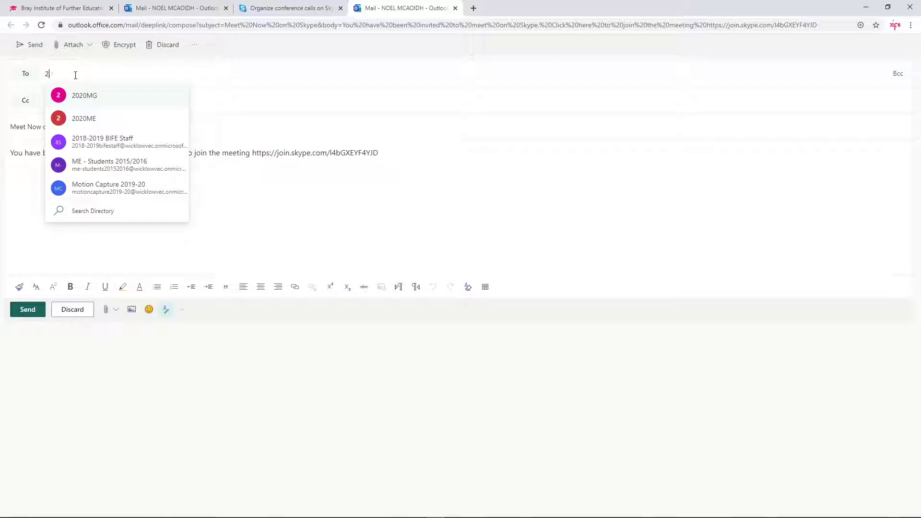
pyautogui.press('BackSpace')
pyautogui.write('bife')
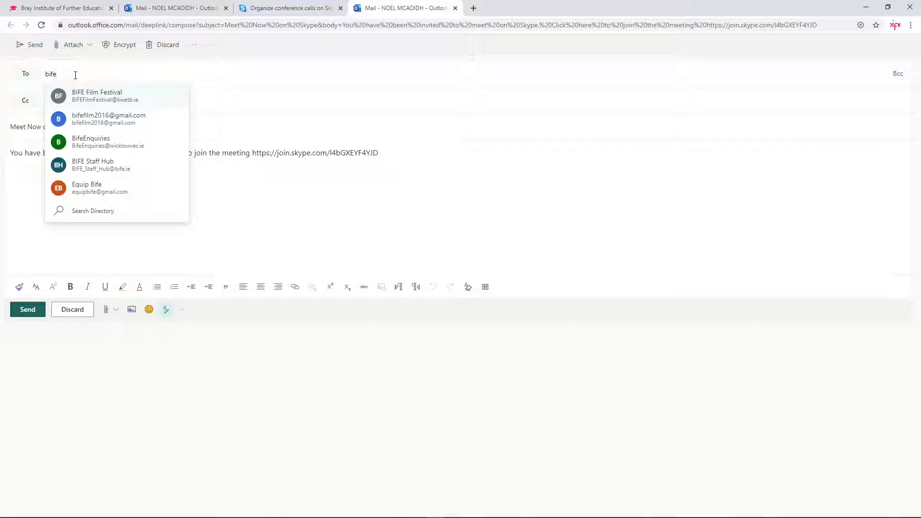
pyautogui.click(107, 118)
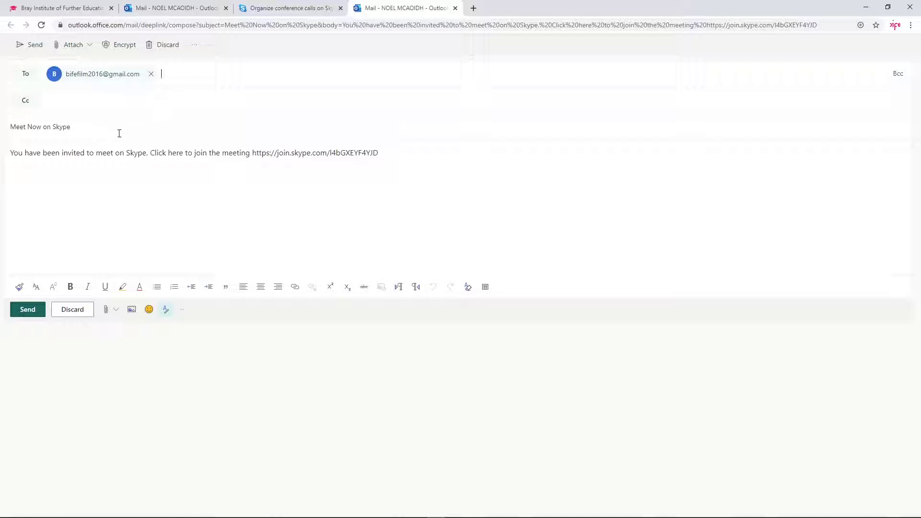
pyautogui.click(429, 170)
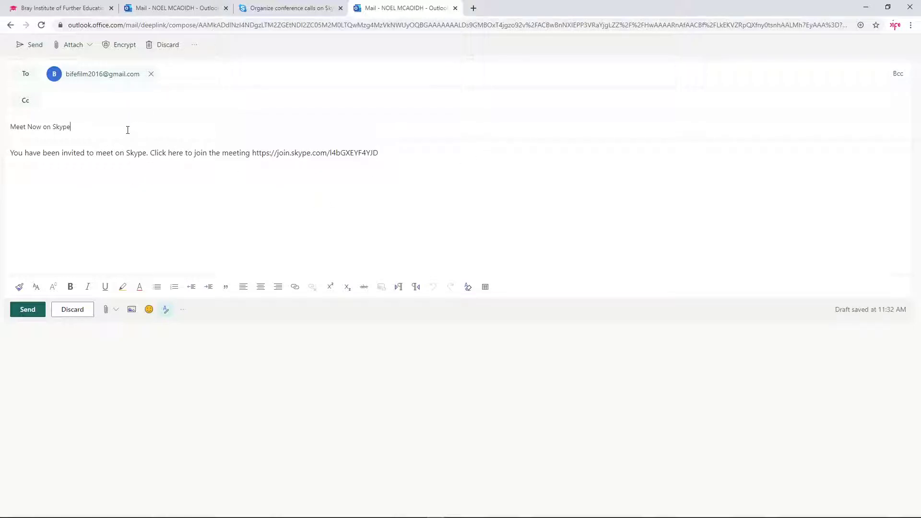
pyautogui.moveTo(80, 129); pyautogui.dragTo(2, 125)
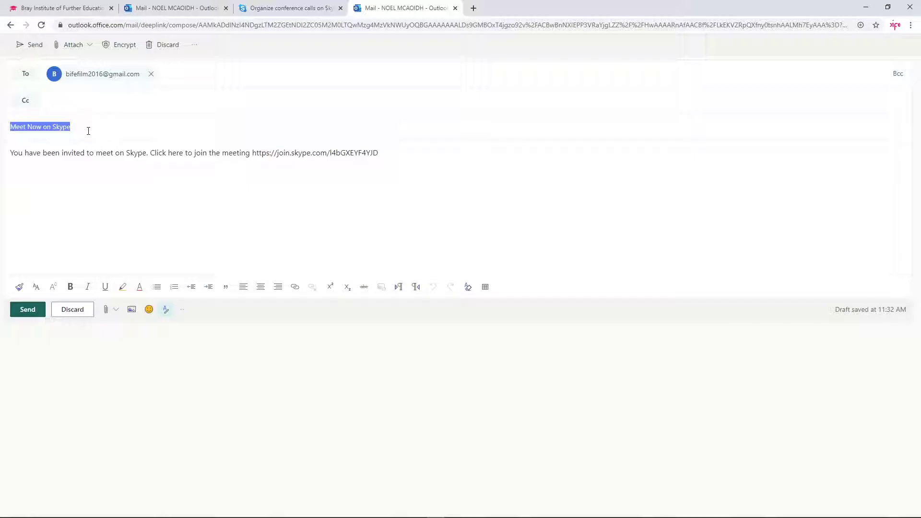
pyautogui.click(89, 127)
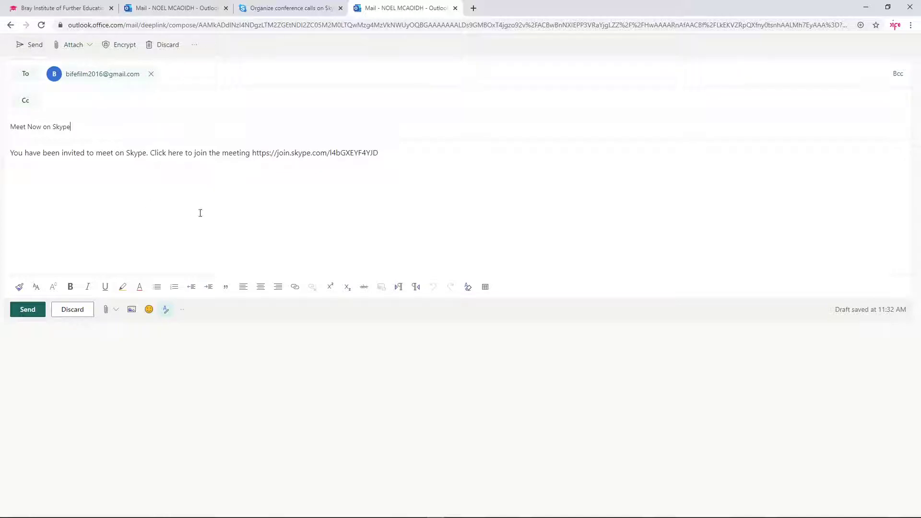
pyautogui.click(33, 45)
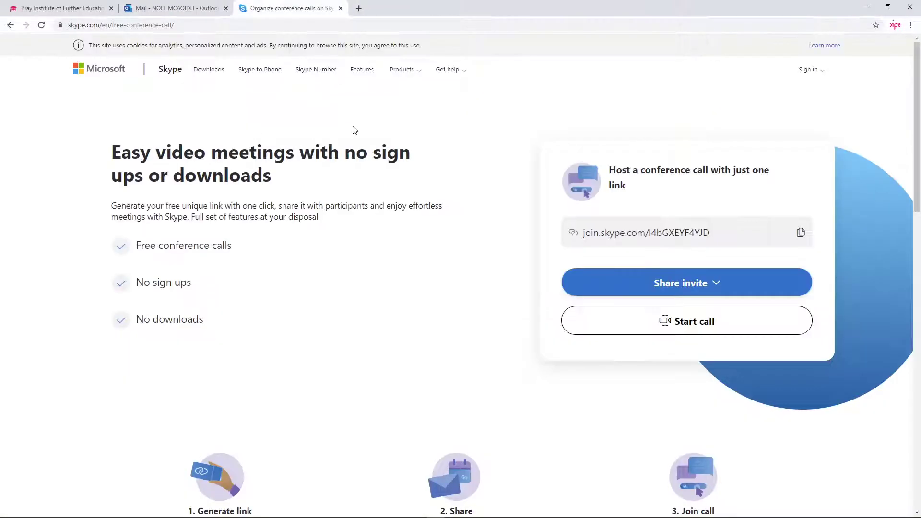
# Step: Open the meeting in the browser, decline launching the Skype application, and join as a guest with the host's first name
pyautogui.click(673, 326)
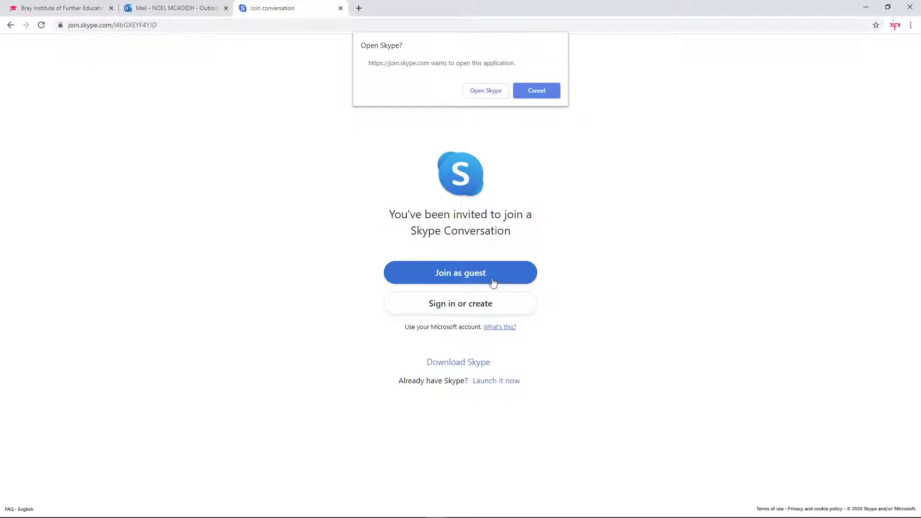
pyautogui.click(532, 91)
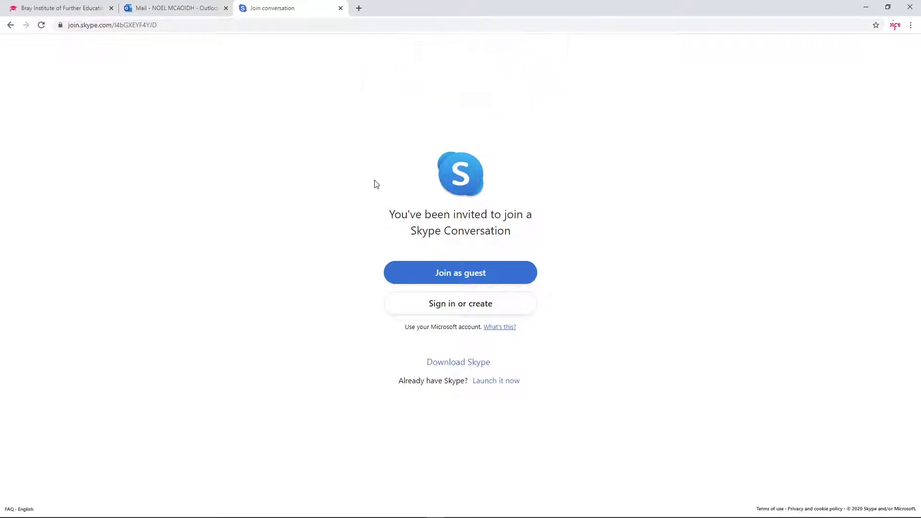
pyautogui.click(472, 276)
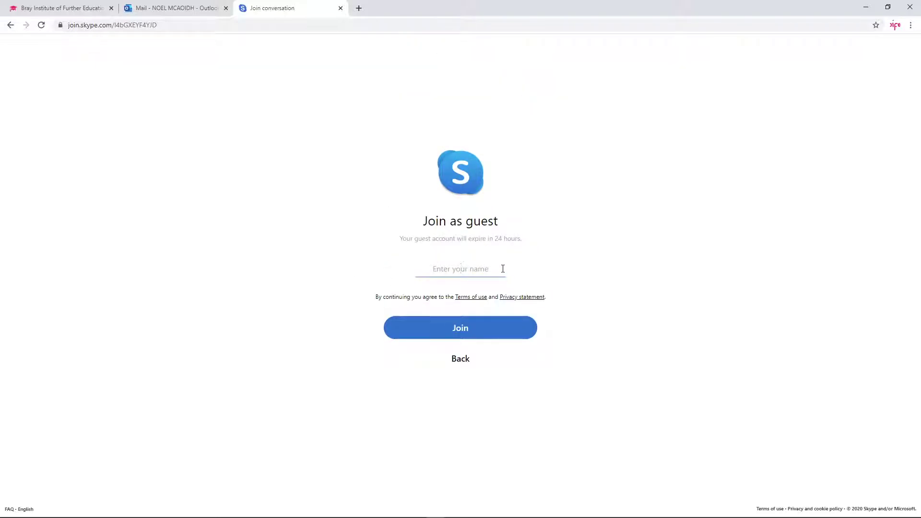
pyautogui.write('Noel')
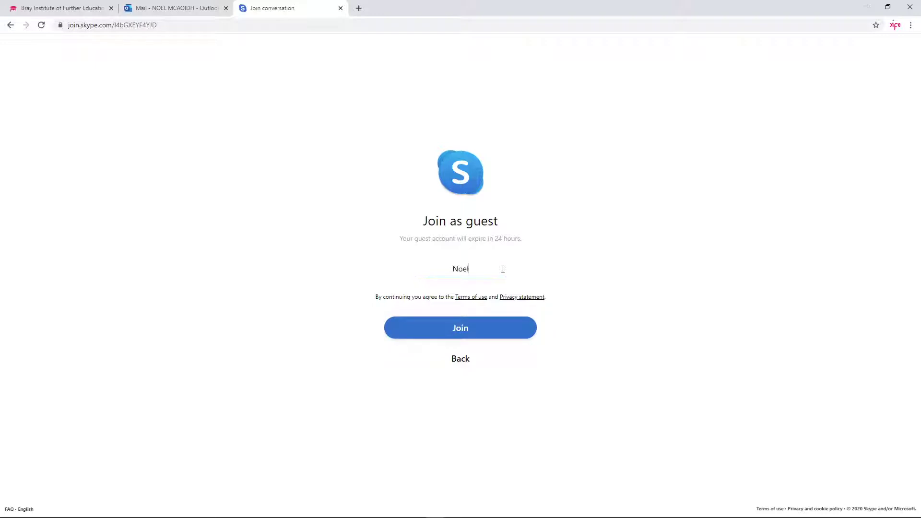
pyautogui.click(466, 331)
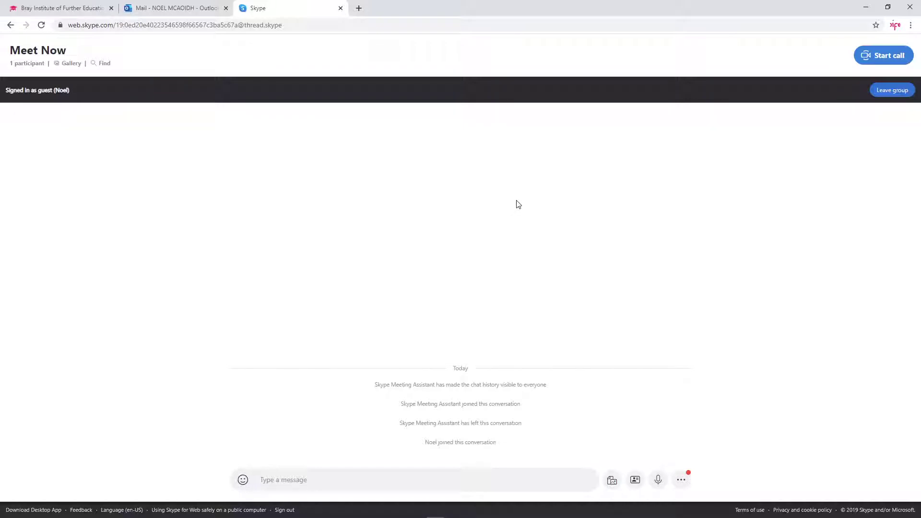
# Step: Start the Meet Now call with the camera switched on and the microphone left off
pyautogui.click(888, 57)
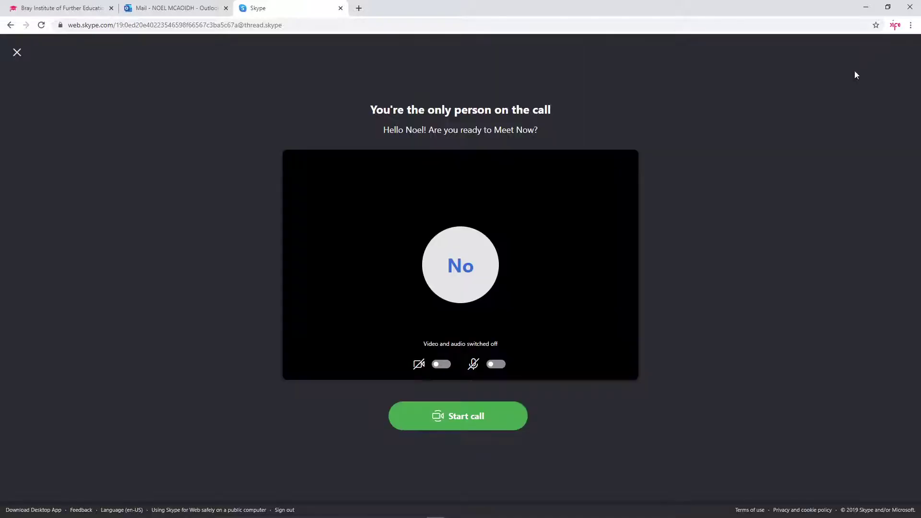
pyautogui.click(445, 366)
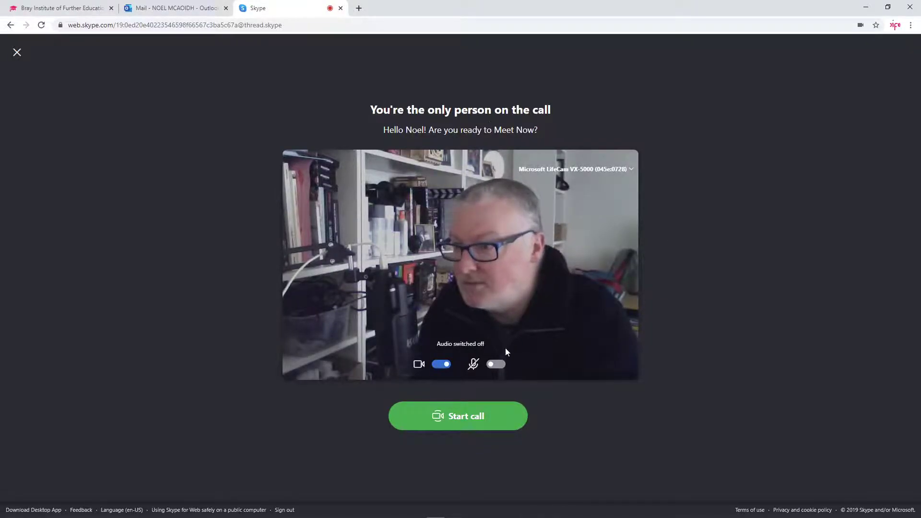
pyautogui.click(469, 425)
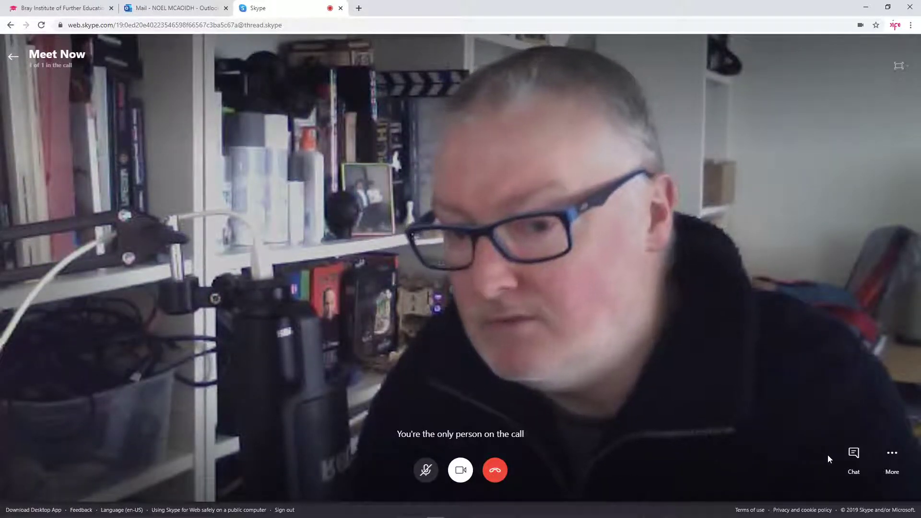
# Step: Check the Outlook inbox while the call is running and return to the Skype call
pyautogui.click(865, 7)
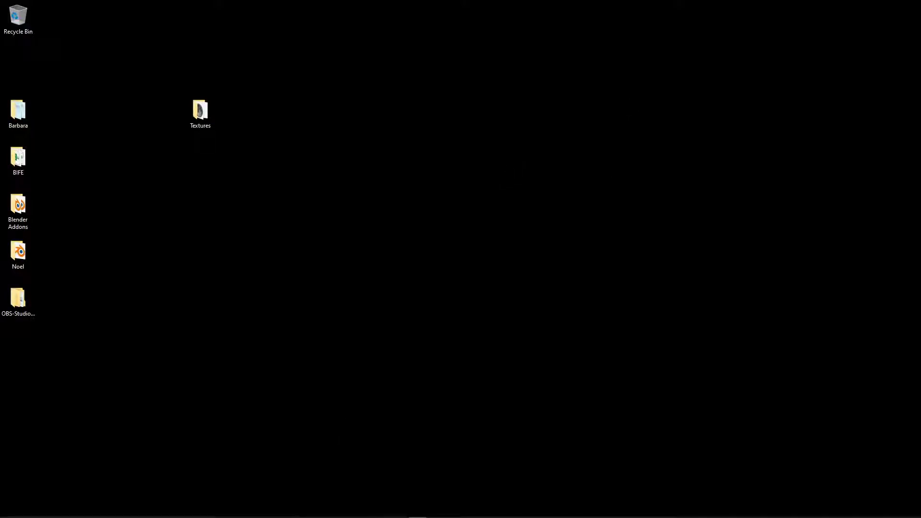
pyautogui.moveTo(319, 515)
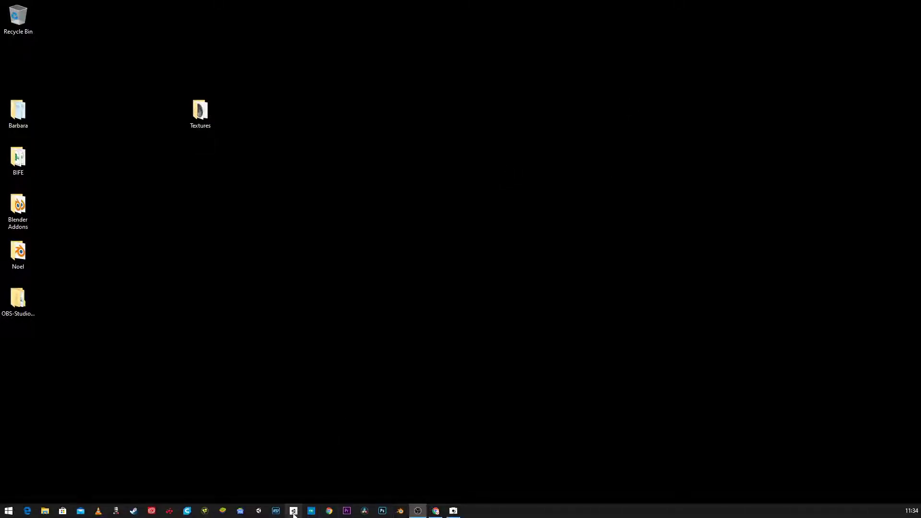
pyautogui.click(436, 511)
pyautogui.click(138, 5)
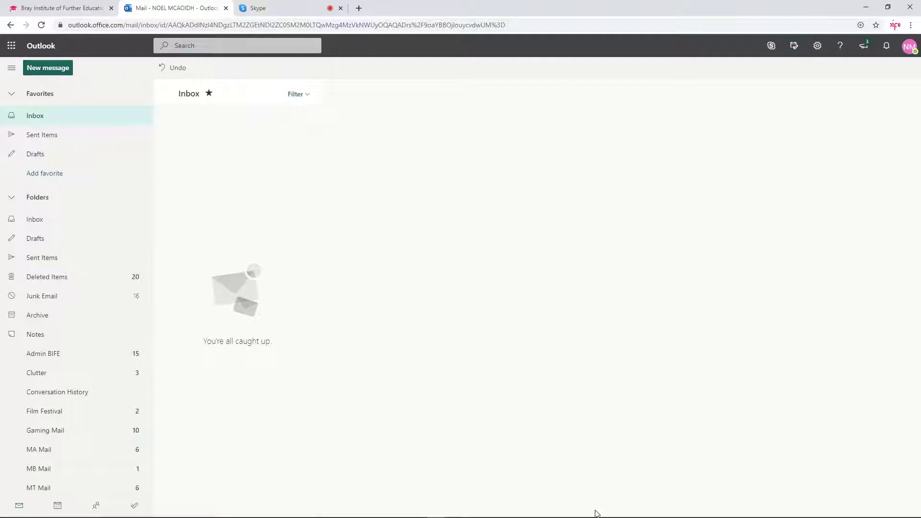
pyautogui.moveTo(600, 517)
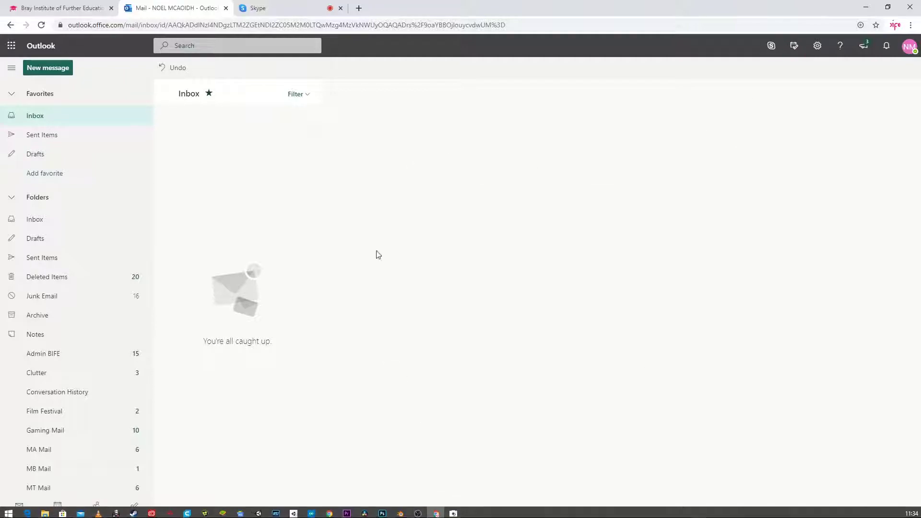
pyautogui.click(263, 8)
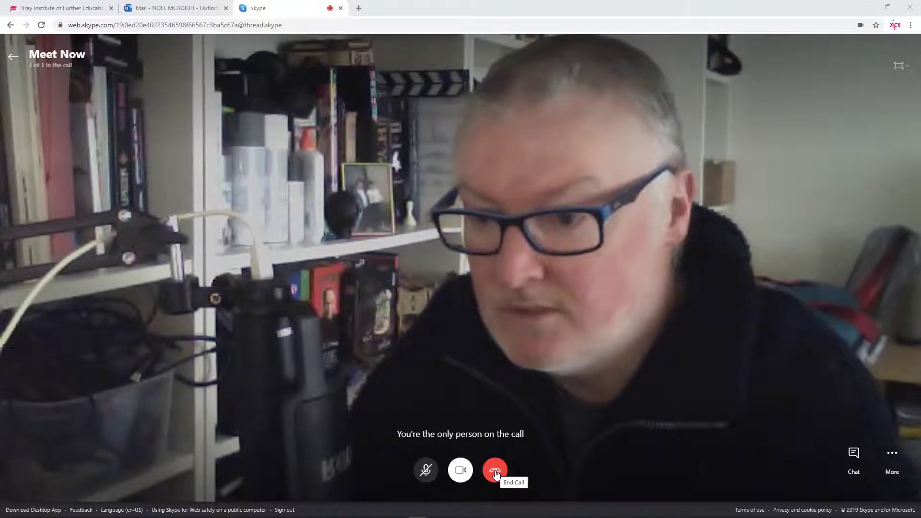
# Step: Turn the camera off during the call and switch it back on
pyautogui.click(460, 472)
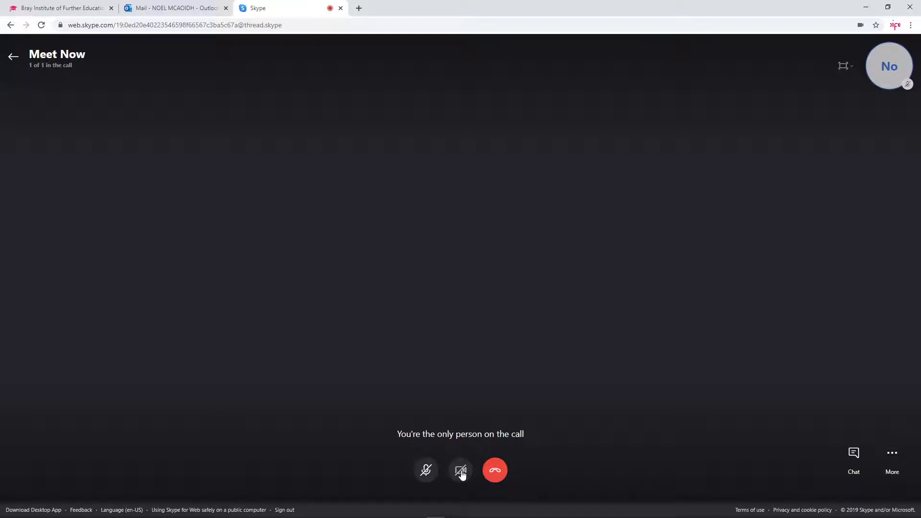
pyautogui.click(461, 470)
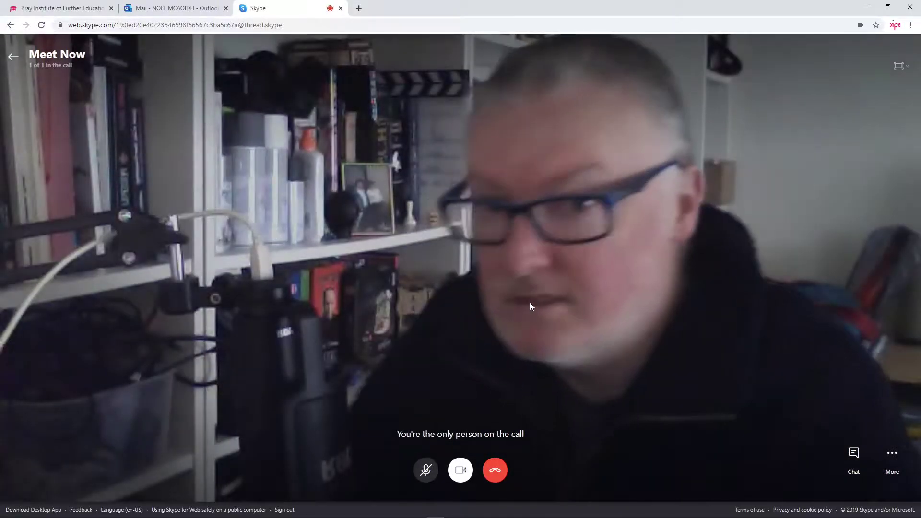